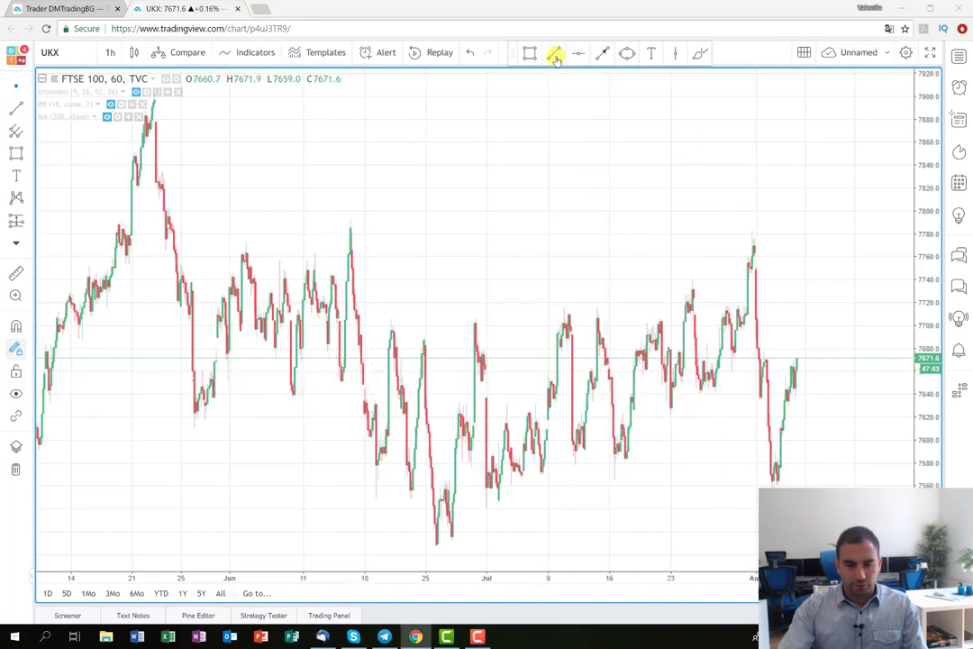
- Draw a horizontal trend line at about 7621 spanning the chart's full width
key("alt+t")
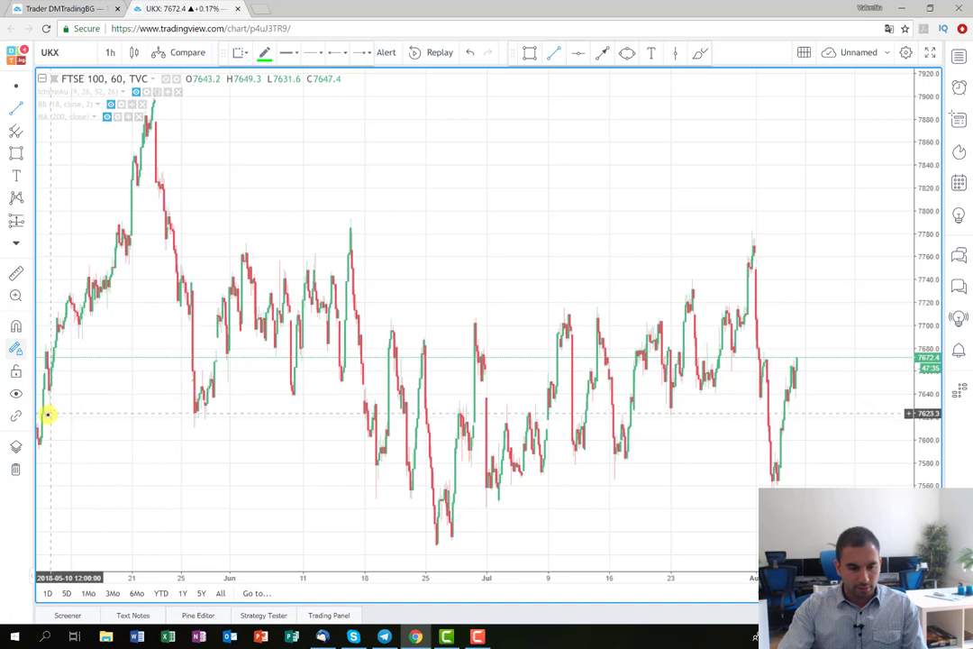
left_click(45, 414)
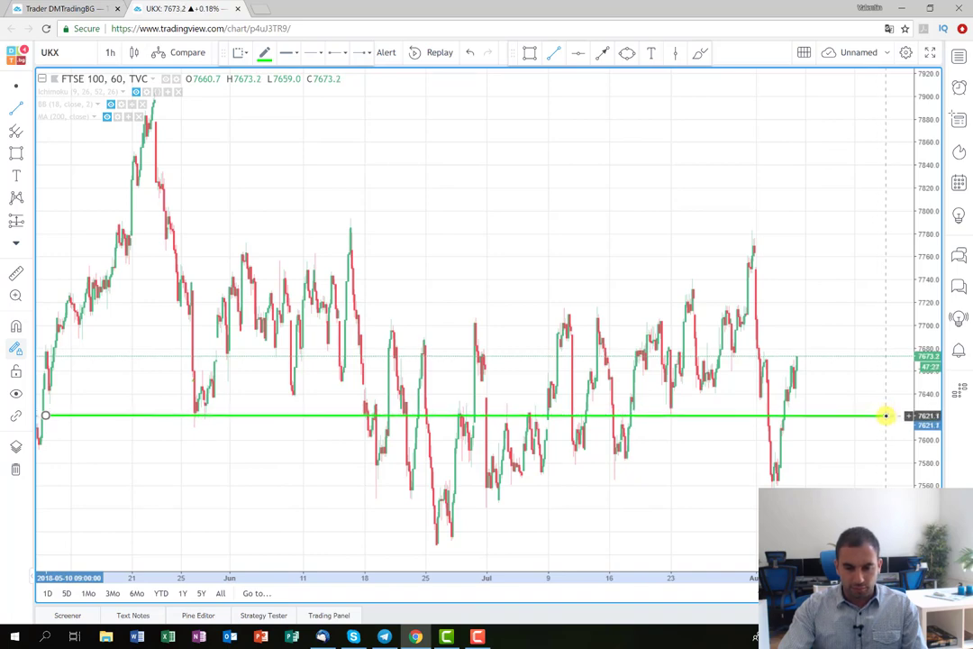
left_click(887, 416)
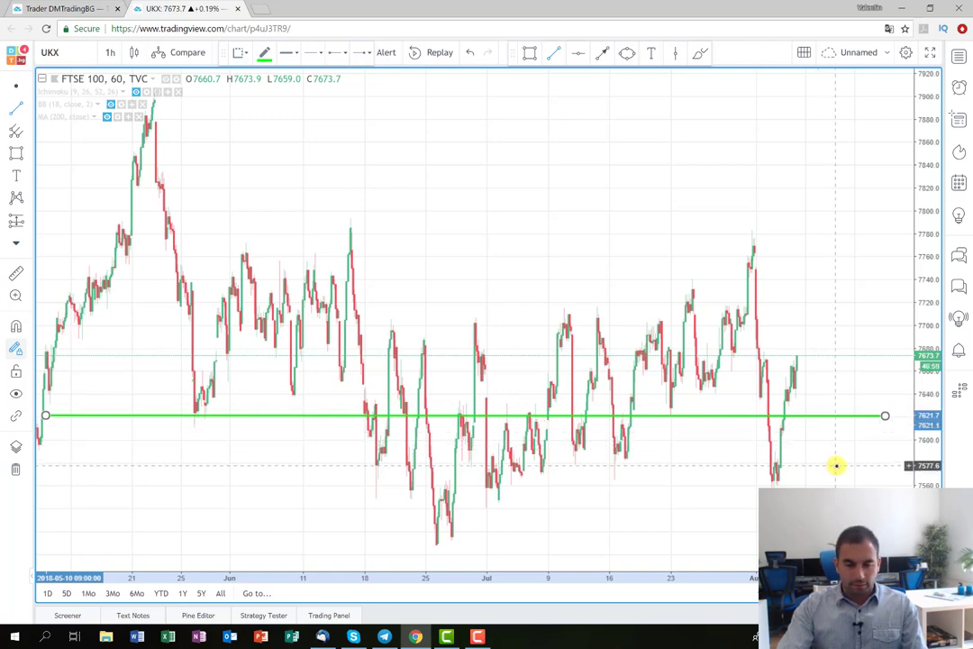
- Zoom out and draw a rectangle entry zone from about 7562 to 7520 across the chart
scroll(845, 460, "down", 1)
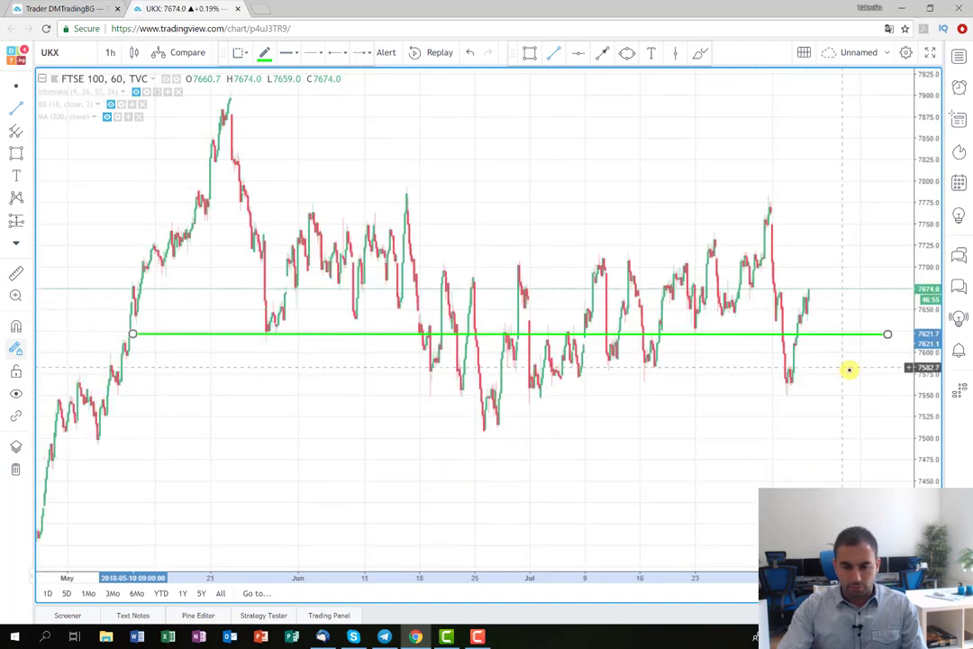
scroll(858, 370, "down", 1)
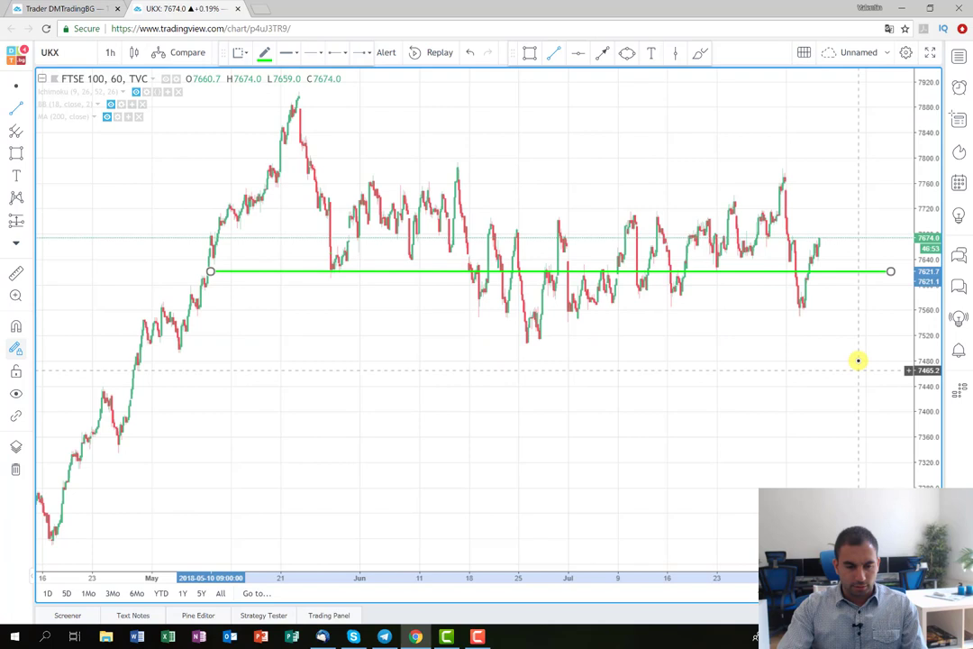
left_click(529, 55)
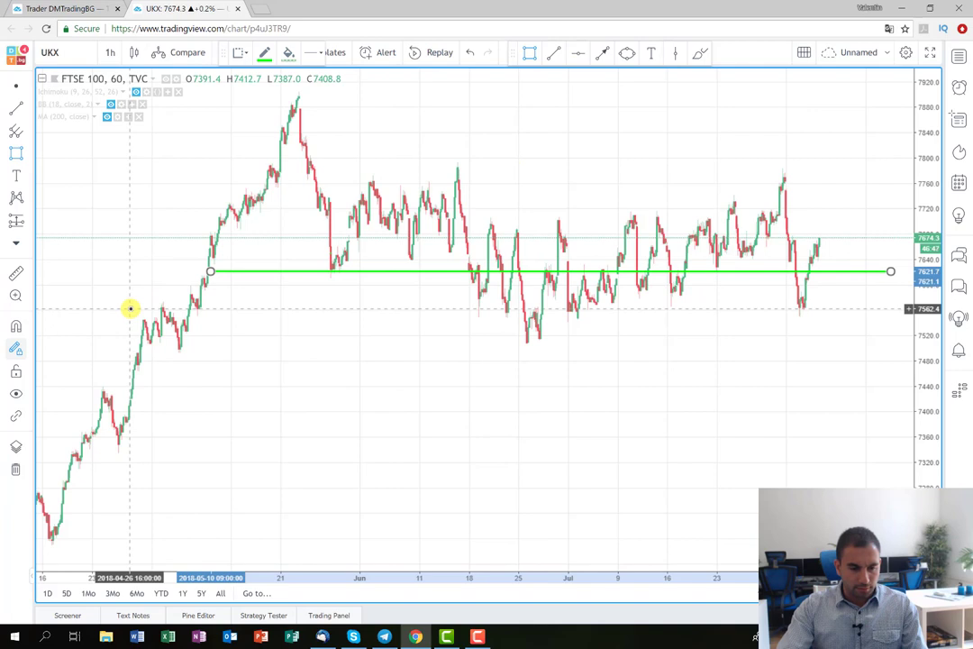
left_click(130, 309)
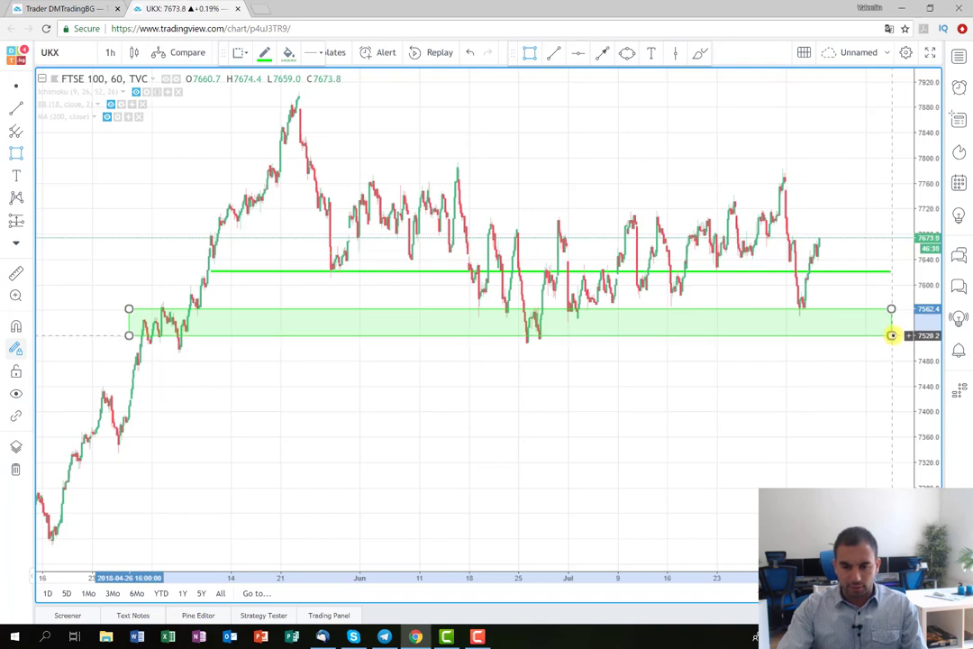
left_click(891, 335)
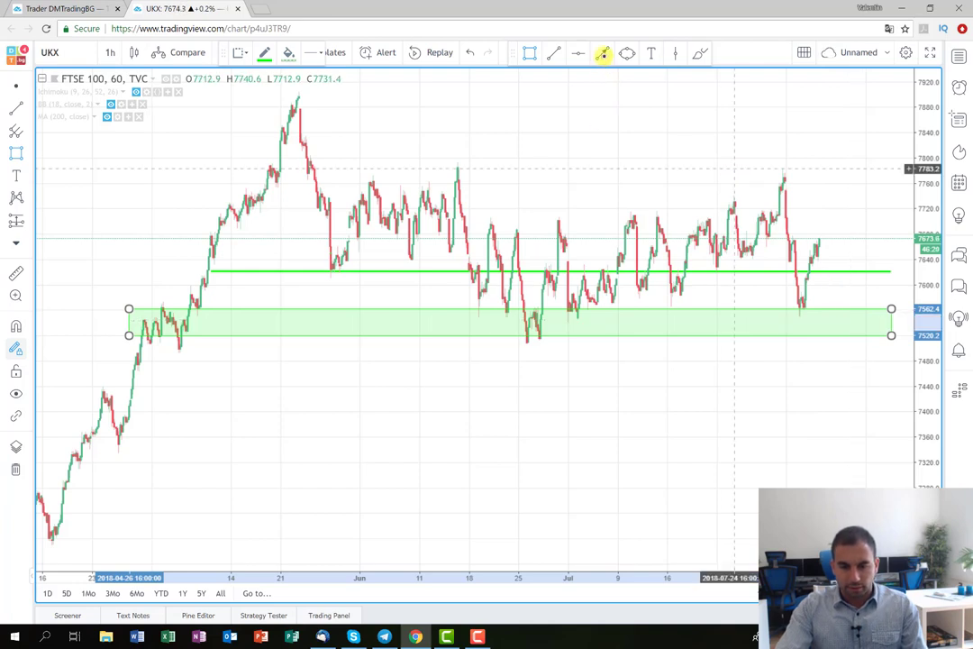
- Draw a tall blue arrow from the entry zone's right end up to about 7800
left_click(602, 54)
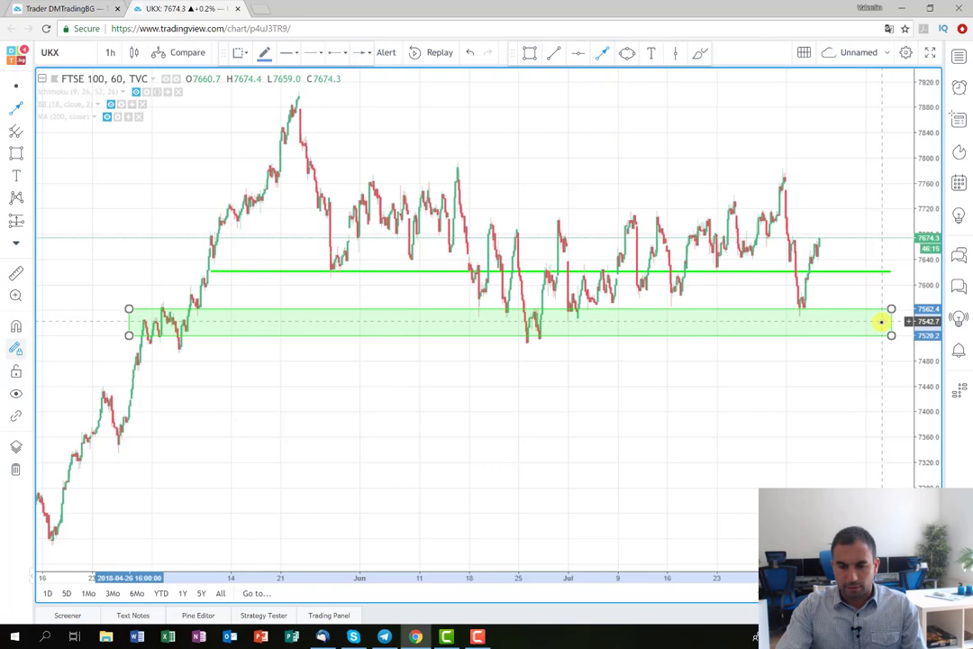
left_click(880, 321)
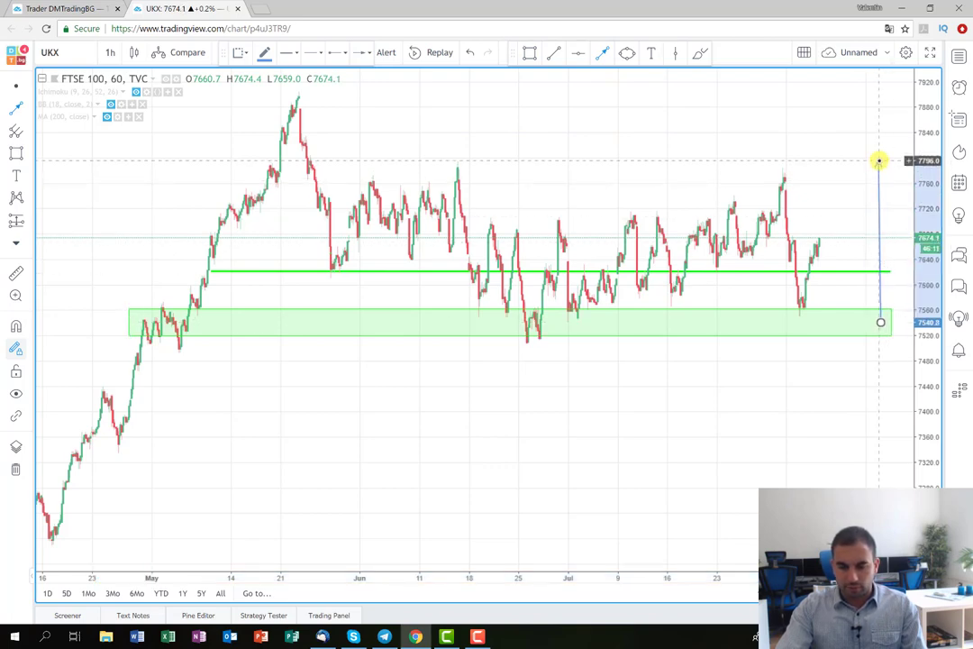
left_click(880, 157)
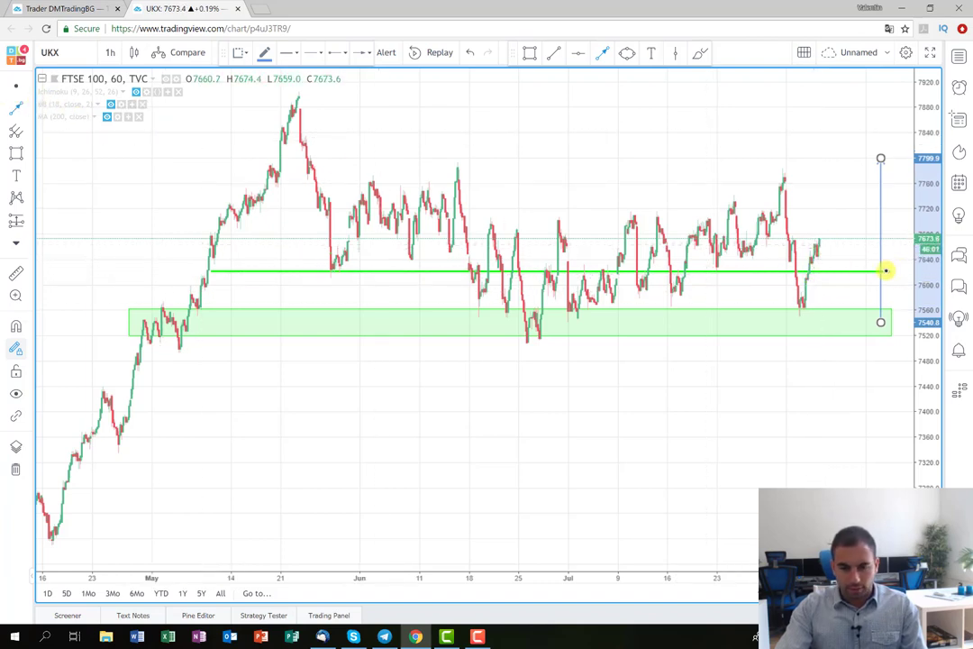
- Add a small dip-and-rise arrow path just after the latest candles
left_click(824, 243)
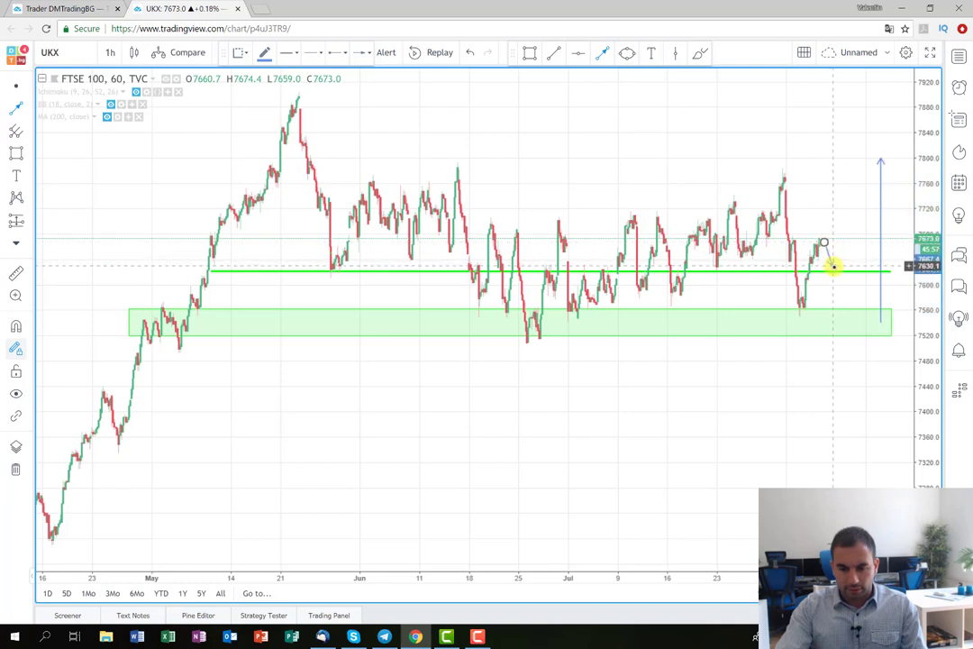
left_click(834, 267)
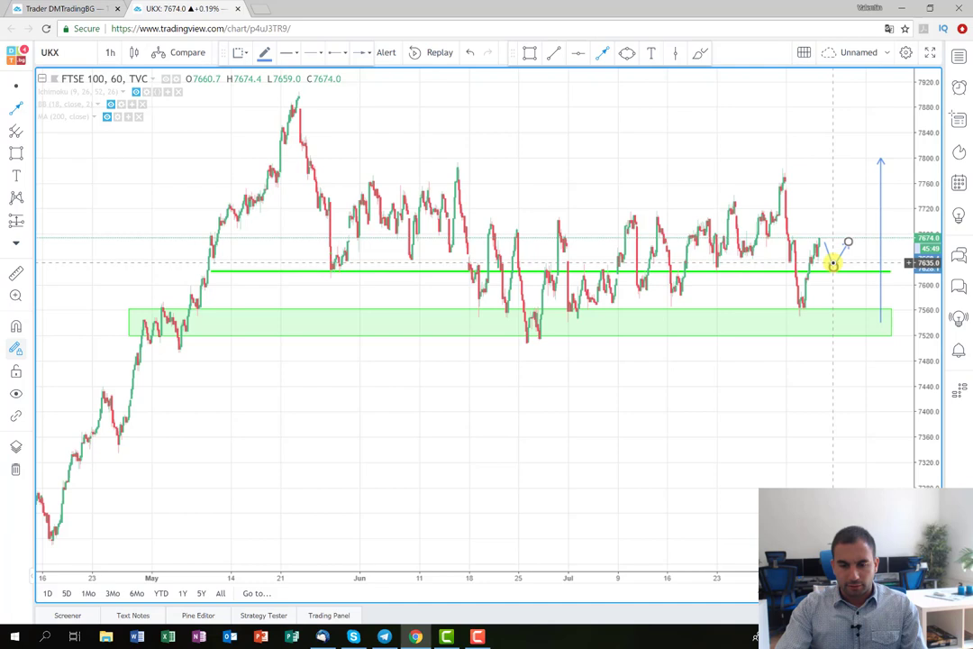
left_click(833, 266)
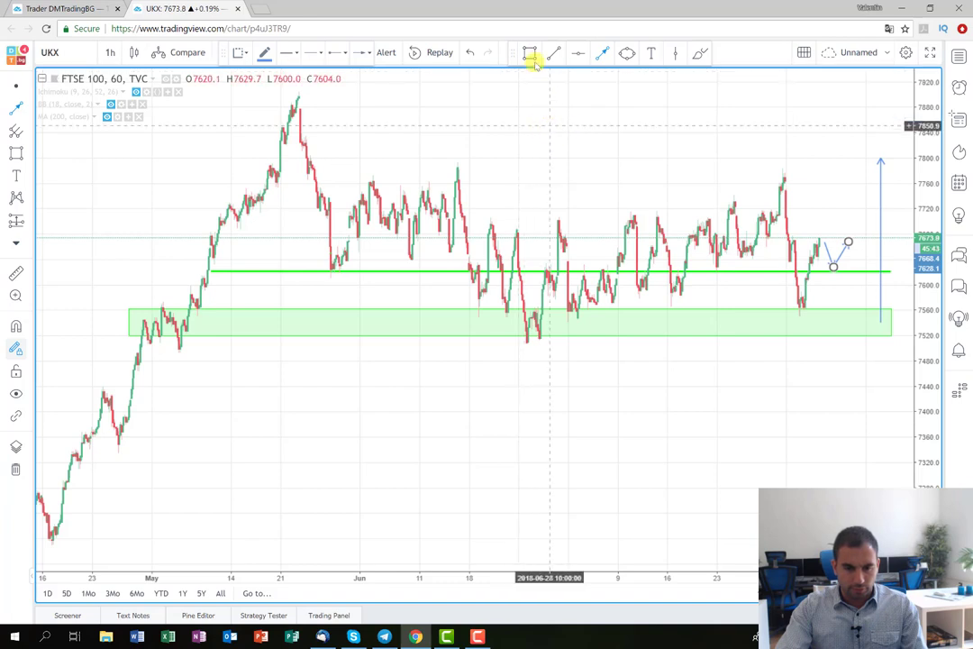
- Draw a 7800–7760 rectangle over the recent highs with red border and light red fill
left_click(531, 54)
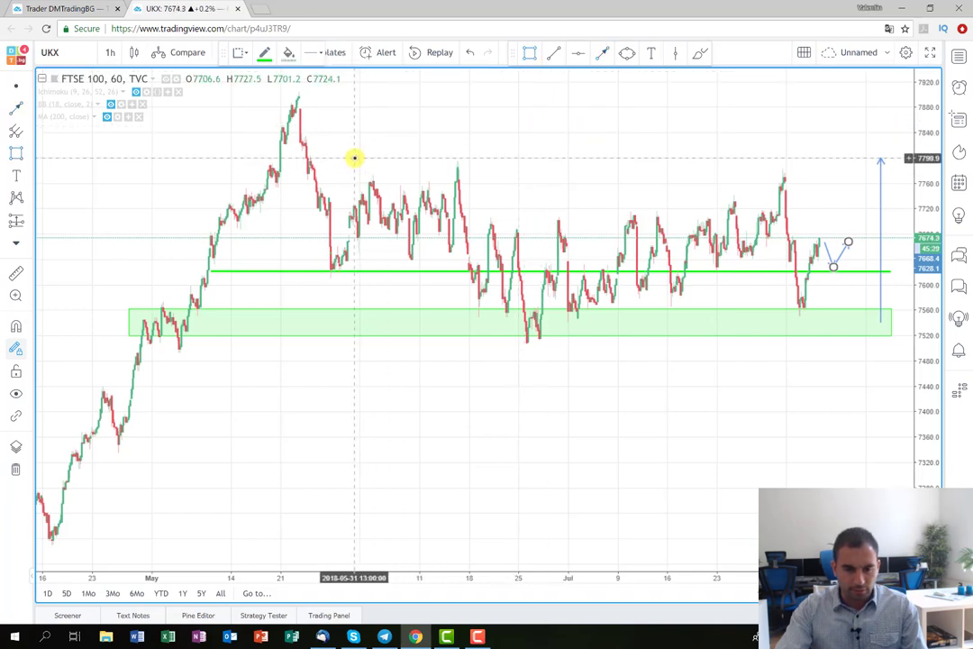
left_click(354, 158)
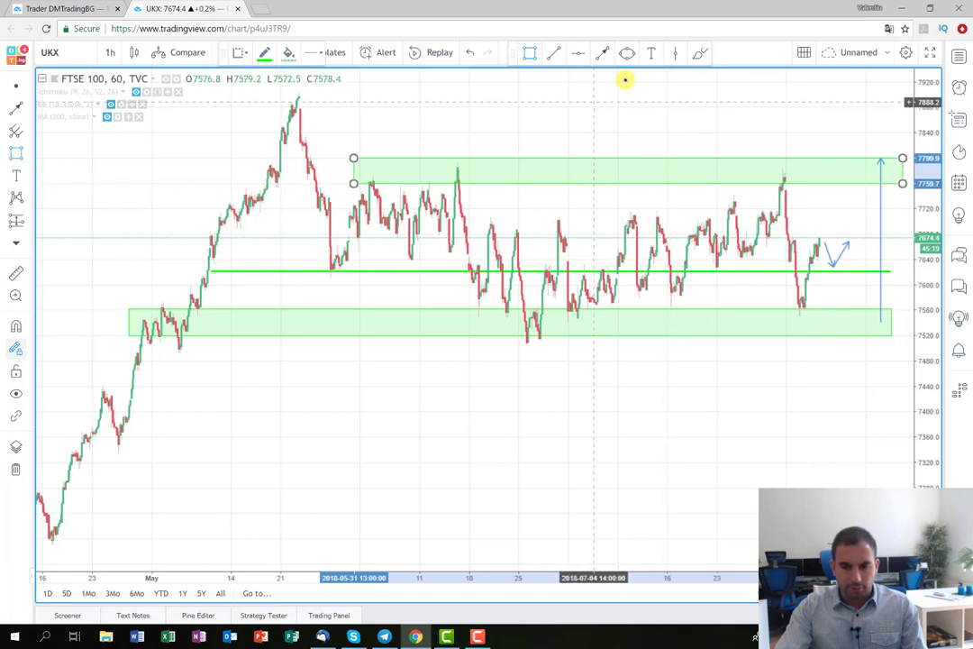
left_click(269, 56)
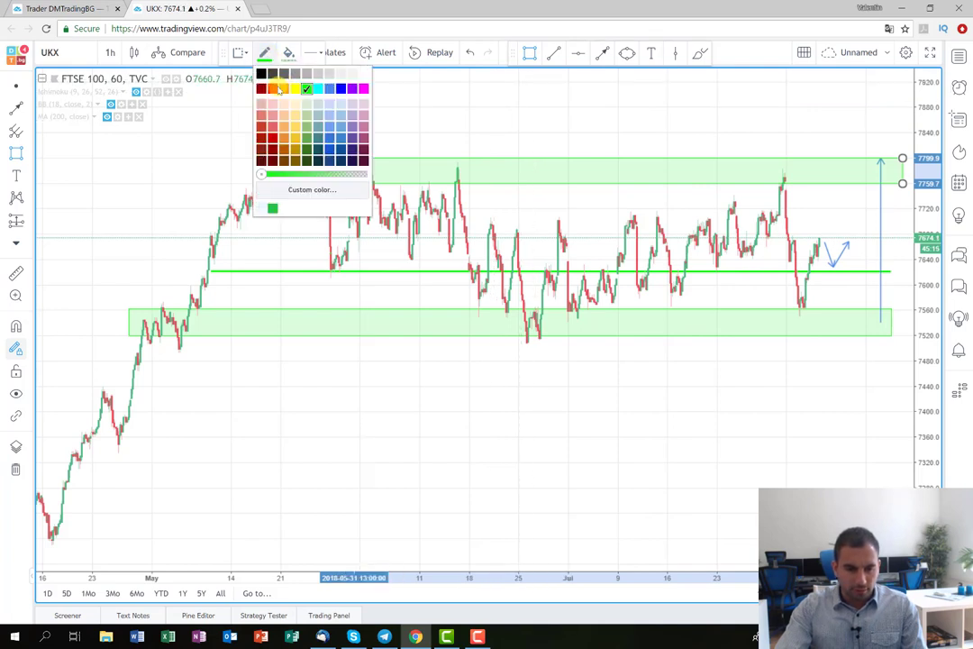
left_click(274, 88)
left_click(288, 52)
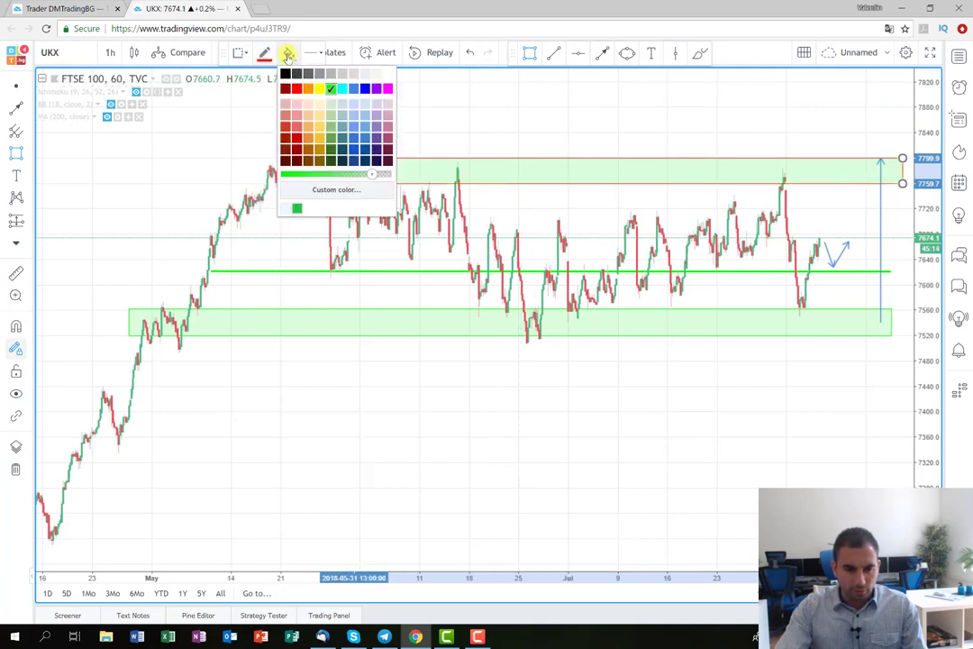
left_click(306, 128)
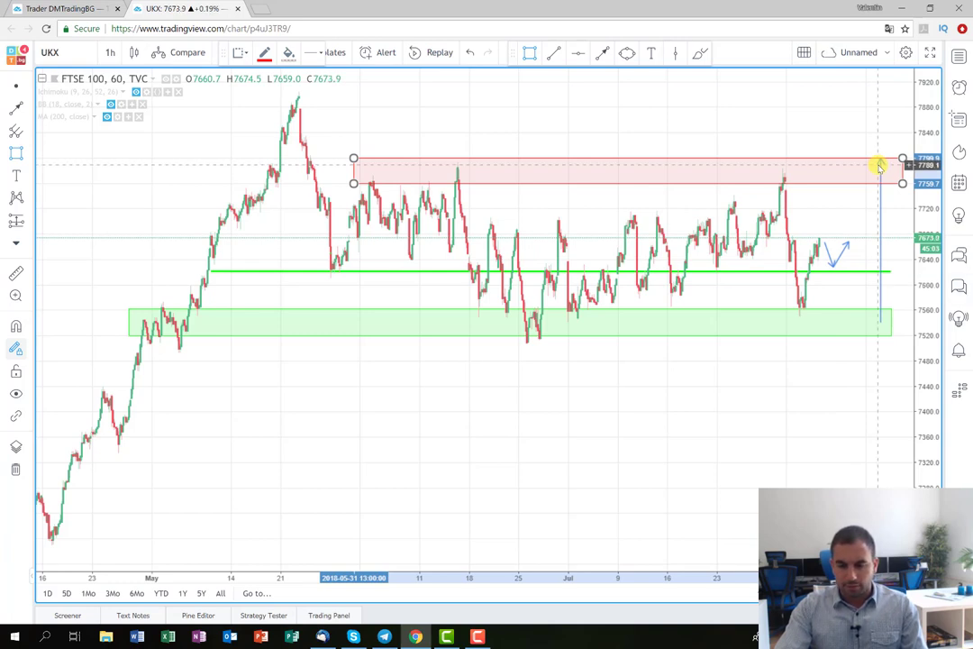
left_click(880, 164)
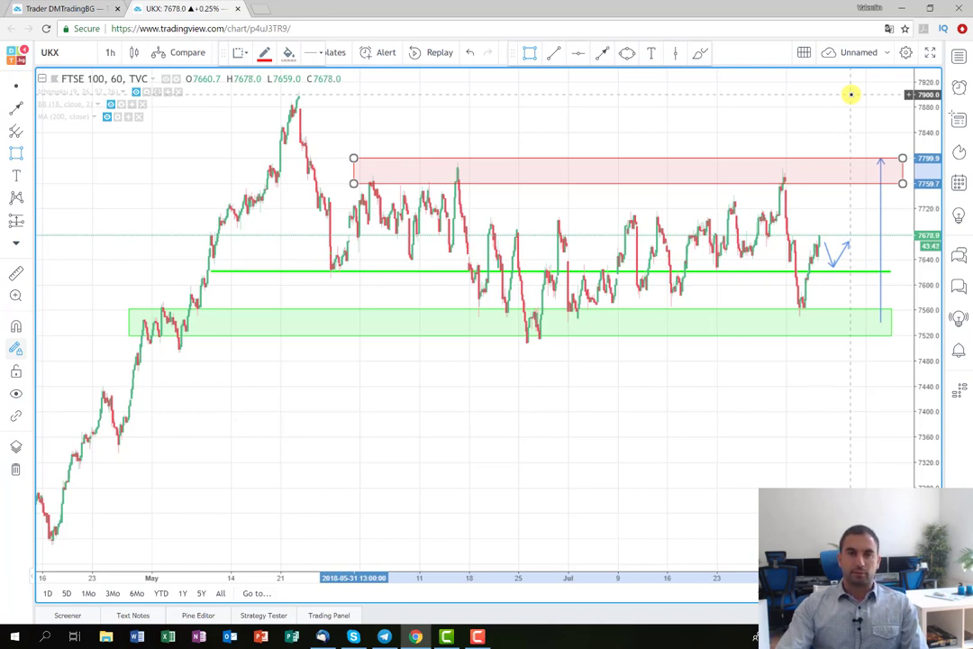
left_click(855, 94)
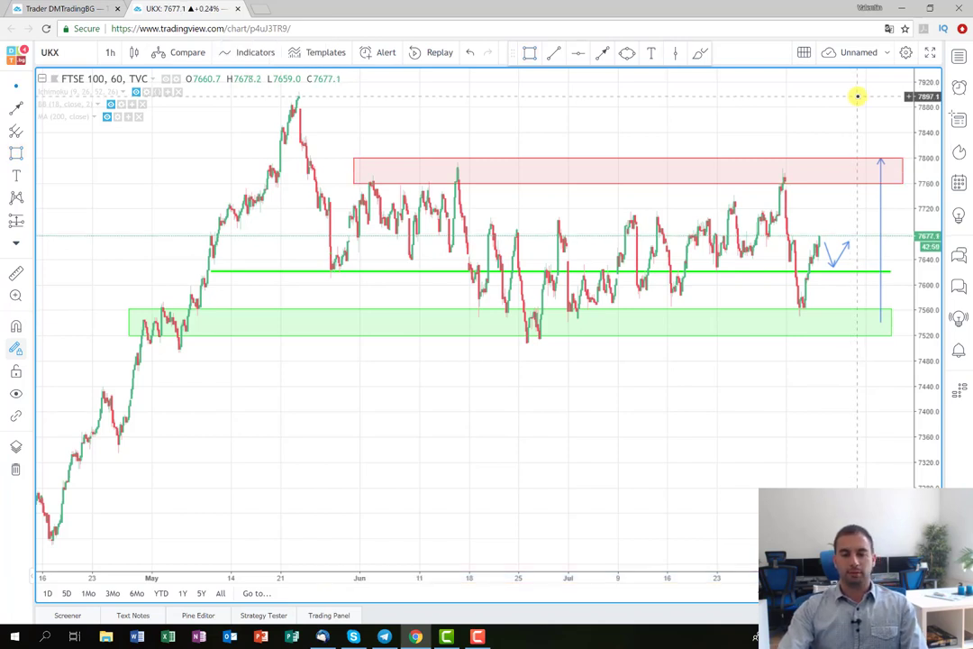